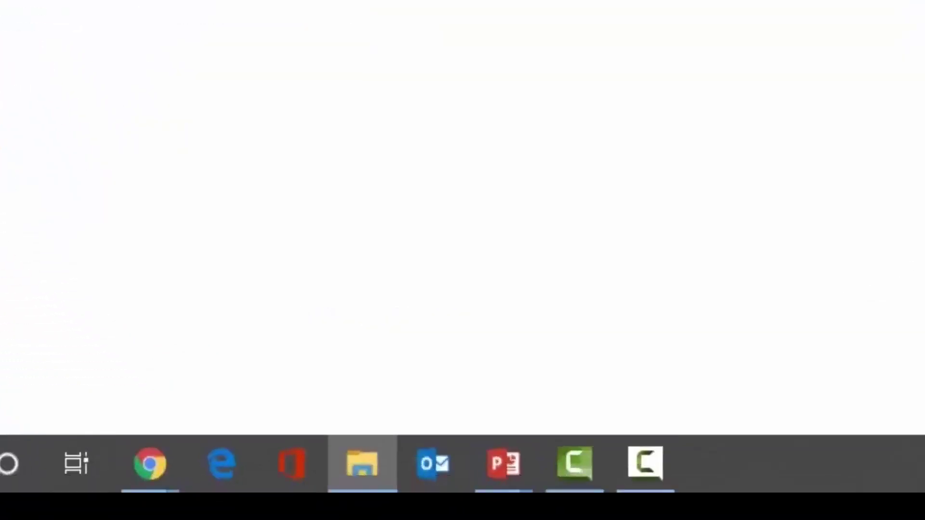
Show the taskbar preview of the open IVOR USB (E:) File Explorer window.
mouse_move(362, 463)
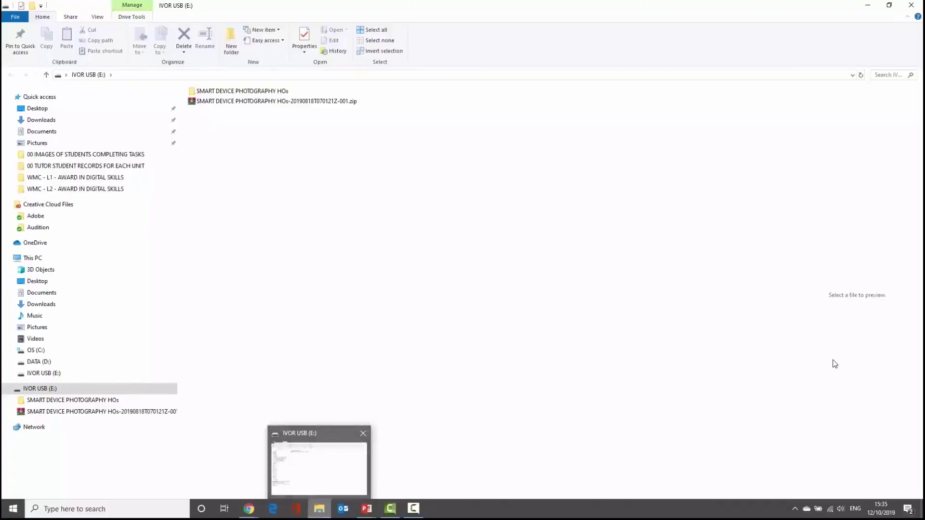
Search Windows for 'file explorer' and launch File Explorer from the results.
key(super+s)
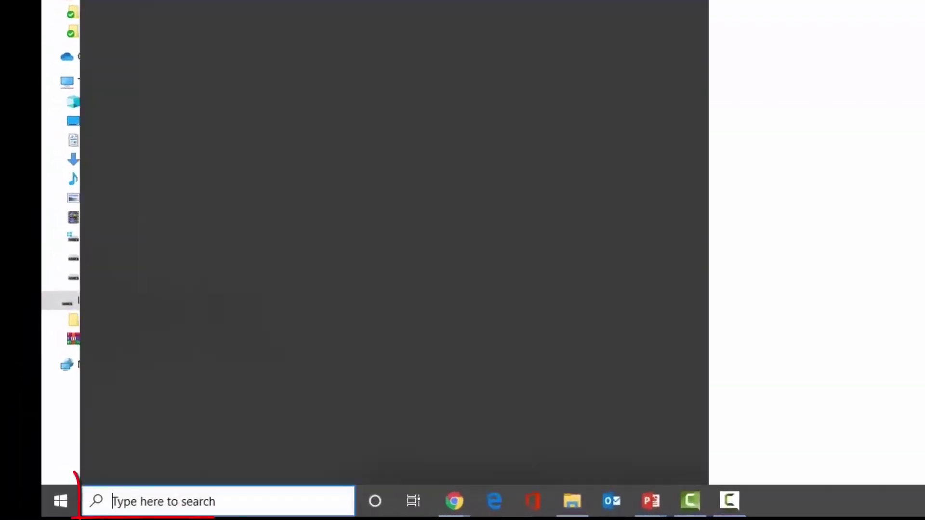
text(file )
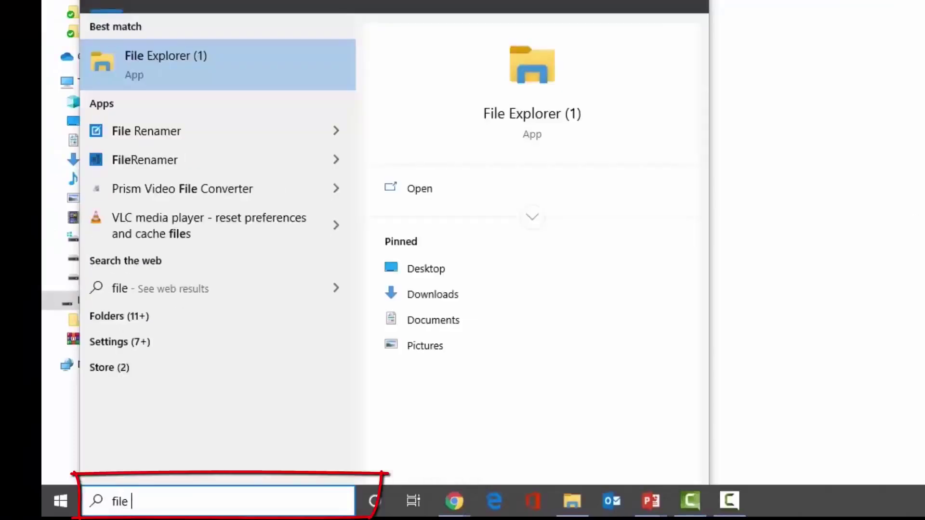
text(explor)
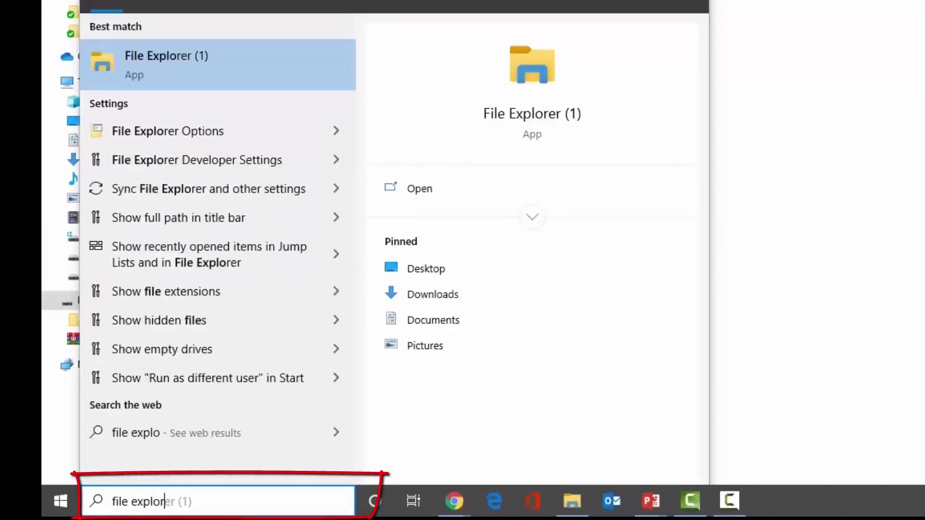
text(er)
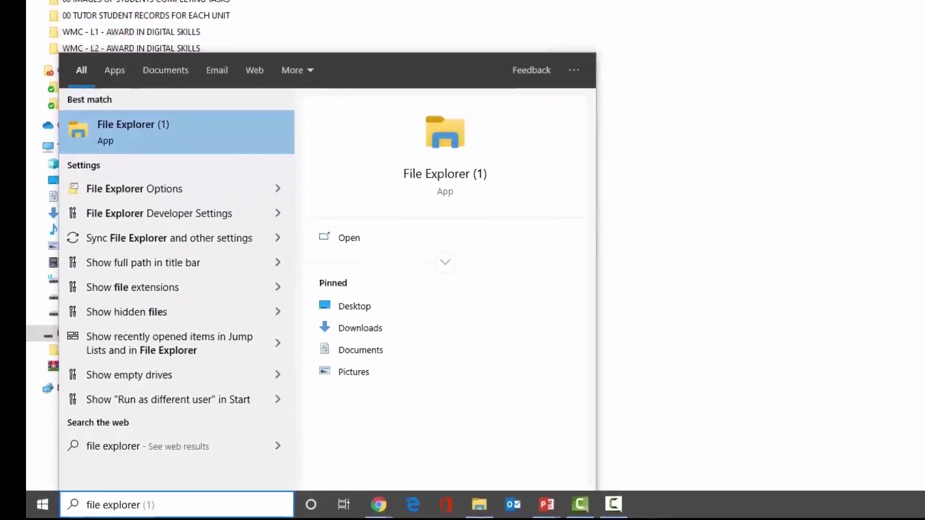
click(834, 363)
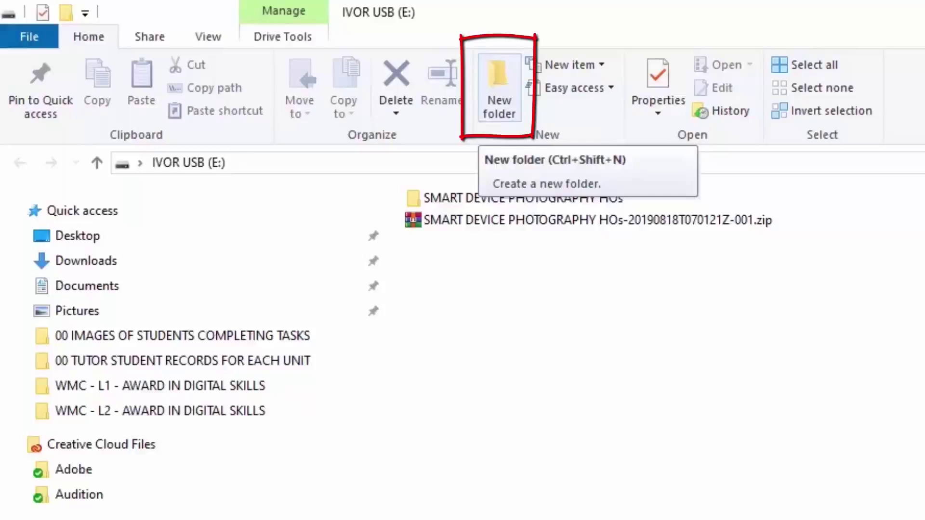
Create a new folder on the IVOR USB (E:) drive and name it GREETING CARD CLASS.
click(499, 89)
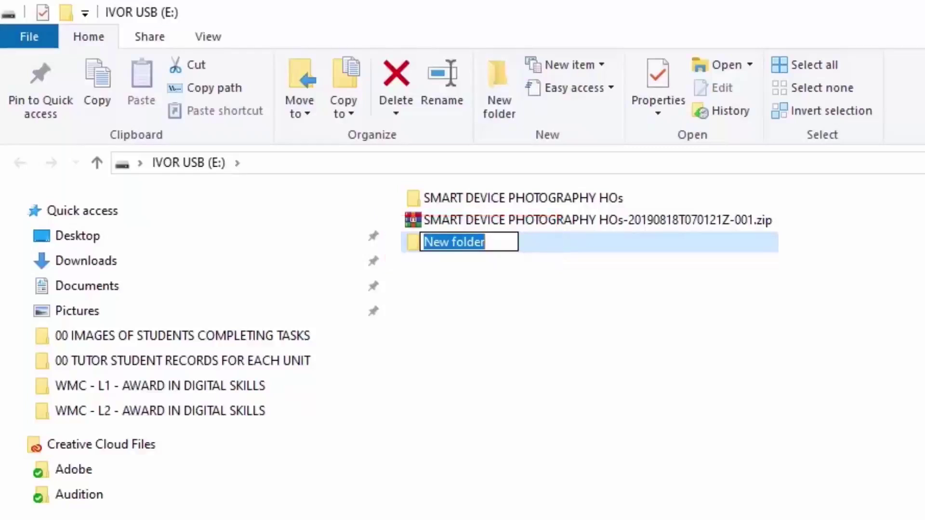
key(BackSpace)
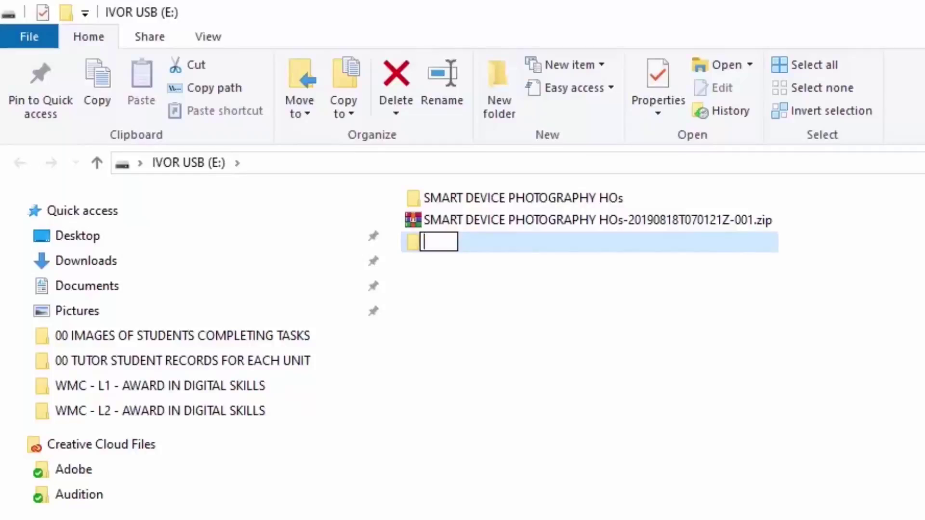
text(GRE)
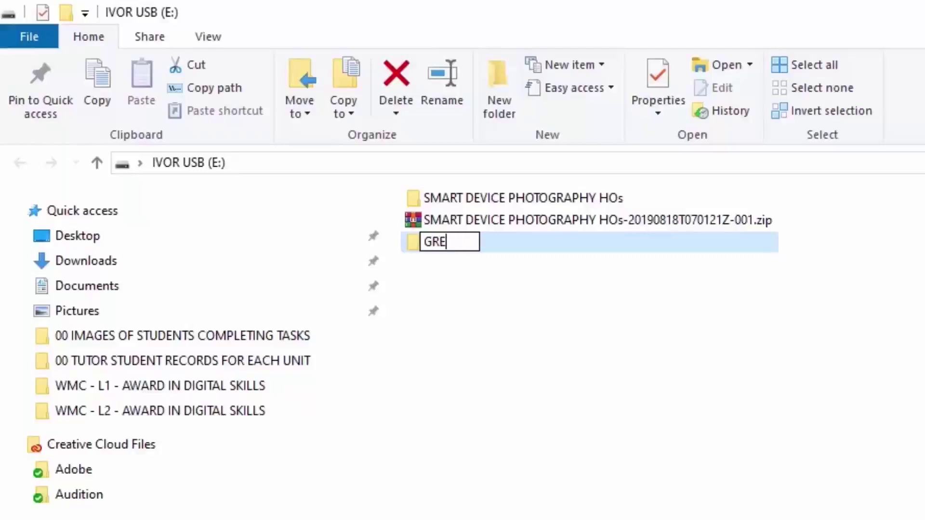
text(ETING CARD C)
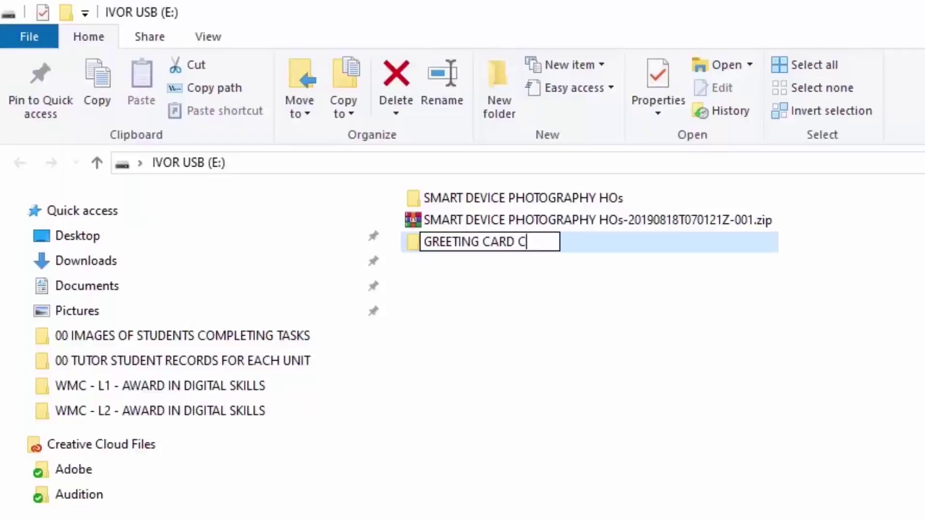
text(LASS FOLDER)
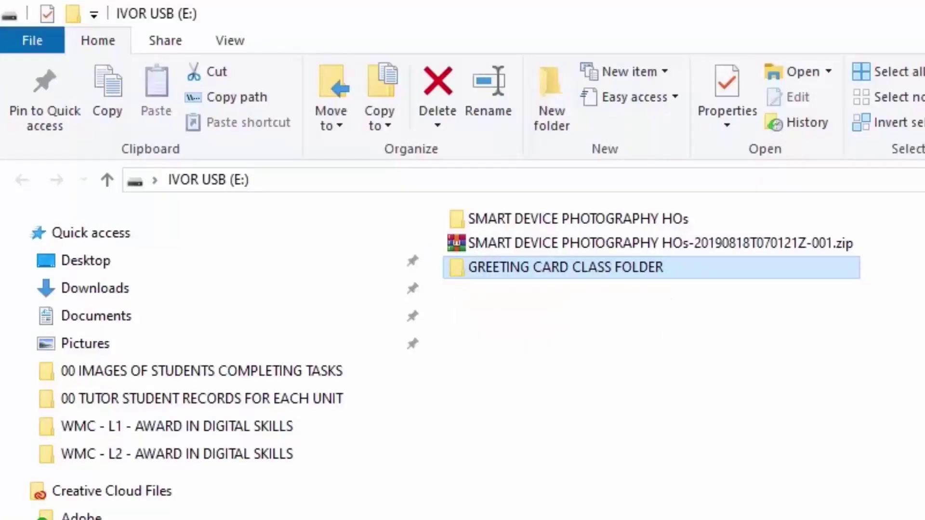
Open GREETING CARD CLASS FOLDER to show its empty contents.
key(Return)
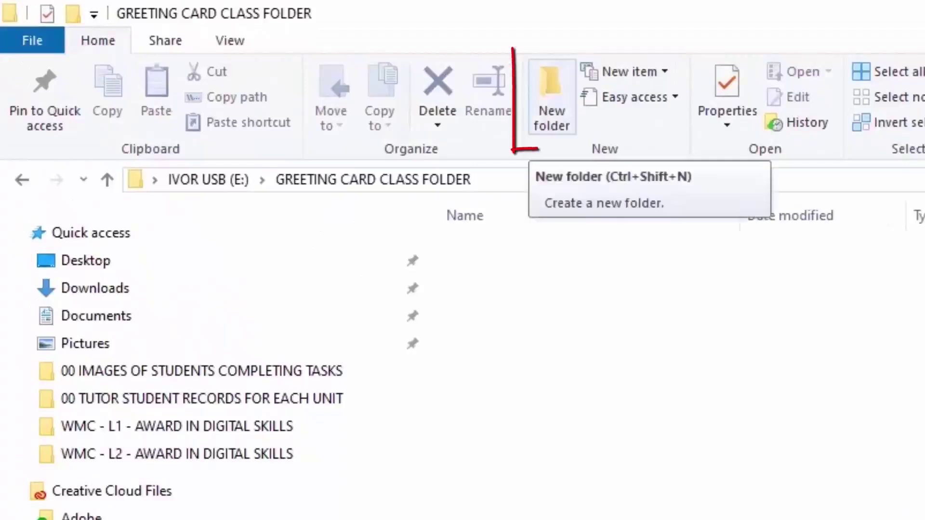
Make a new subfolder with Ctrl+Shift+N and name it ABOUT ME POSTCARD.
key(ctrl+shift+n)
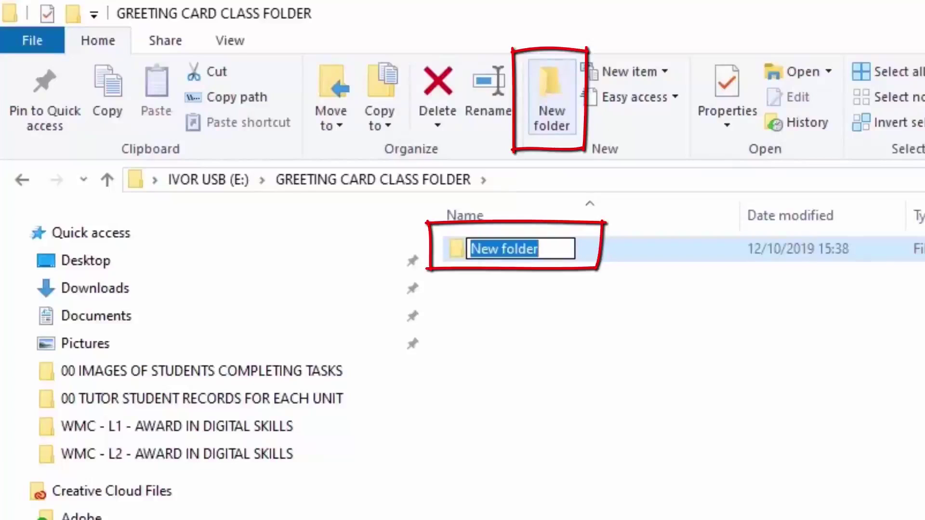
key(BackSpace)
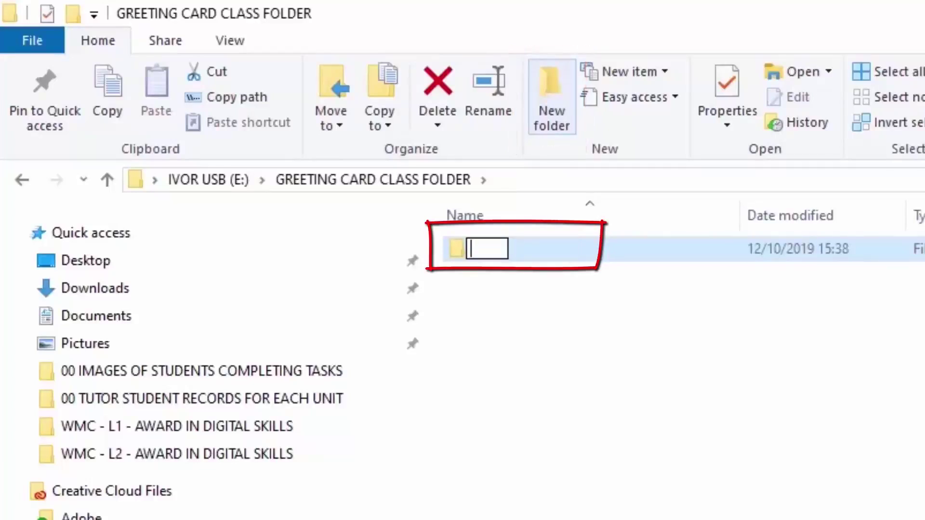
text(ABOUT ME POST)
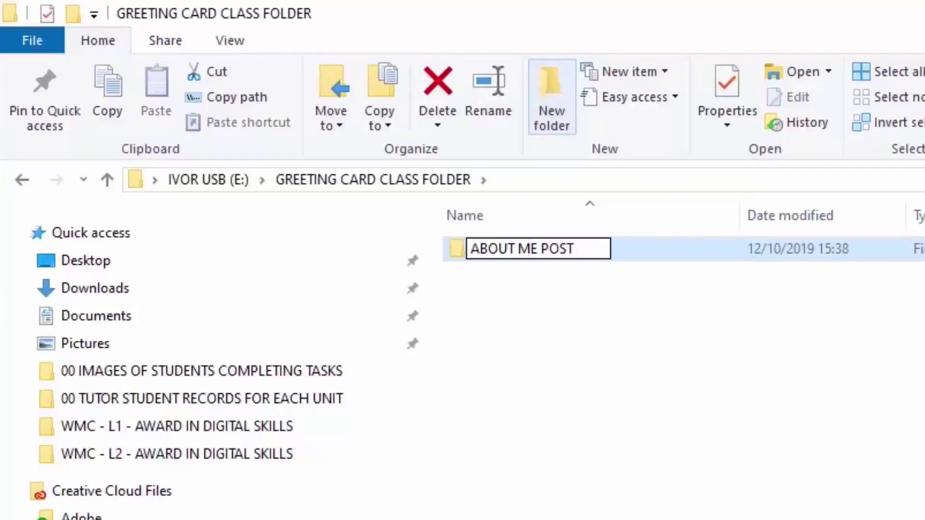
text(CARD)
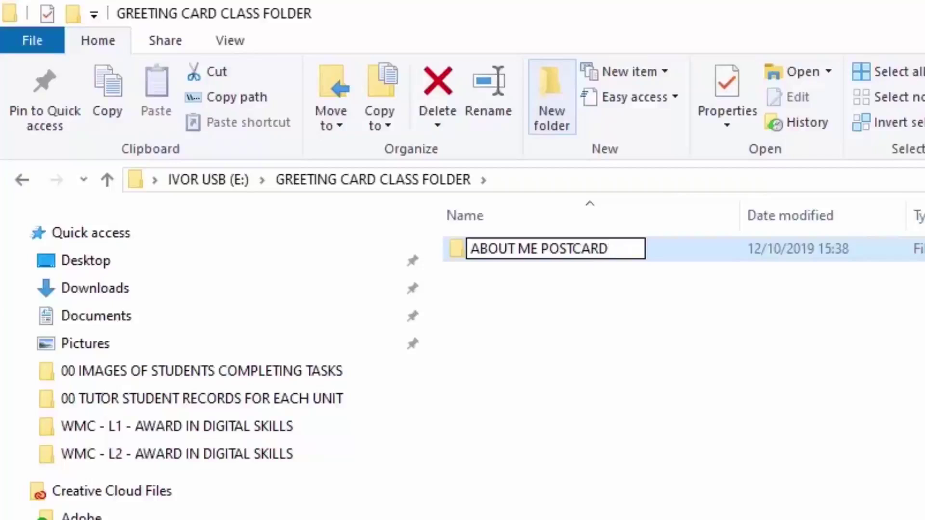
key(Return)
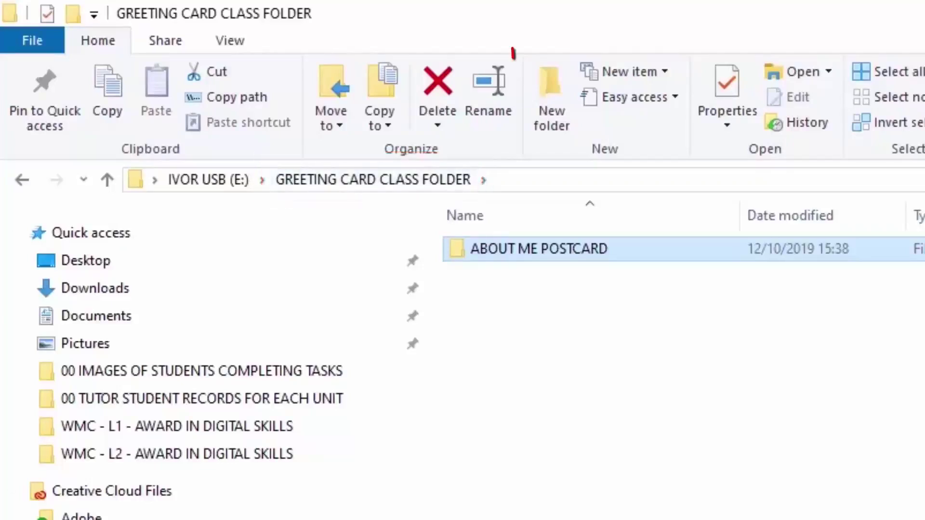
Create a new folder named TEXTURE POSTCARD, correcting the mistyped 'POSTACRD'.
click(552, 96)
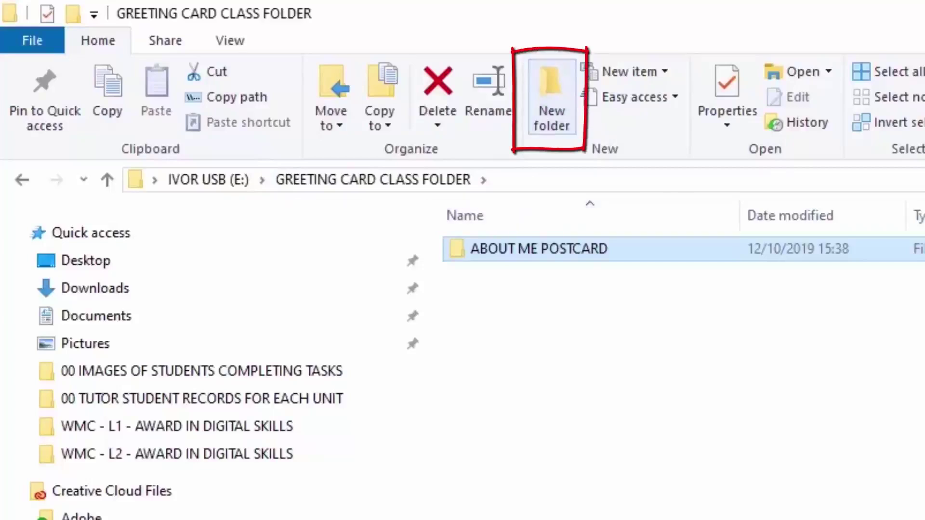
key(BackSpace)
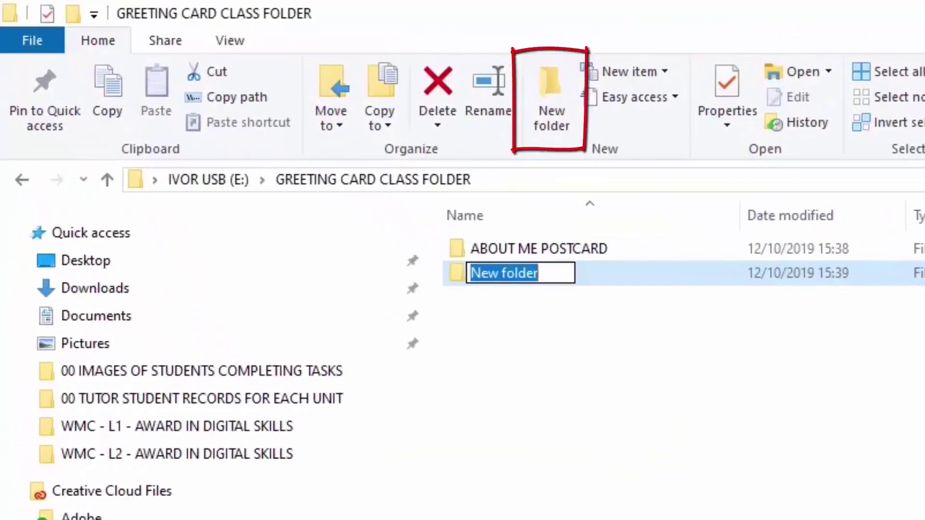
text(TEXTURE)
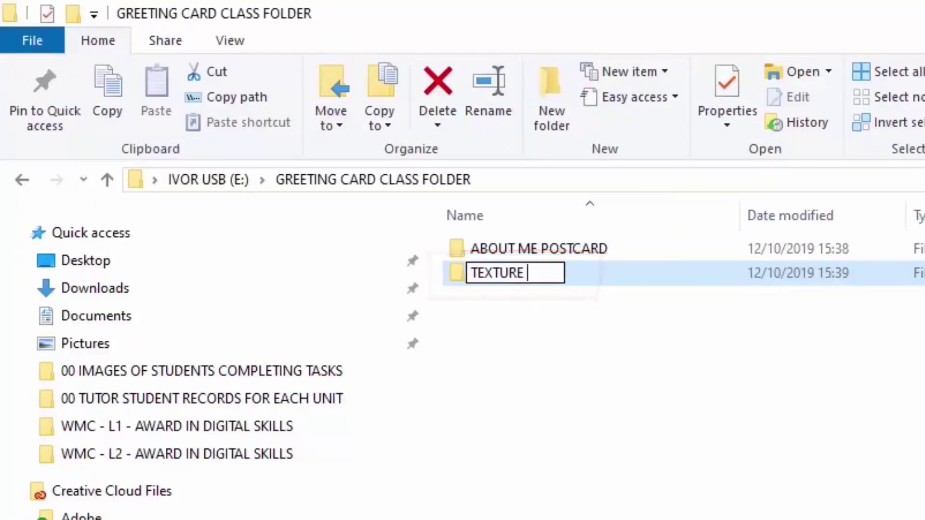
text( POSTACRD)
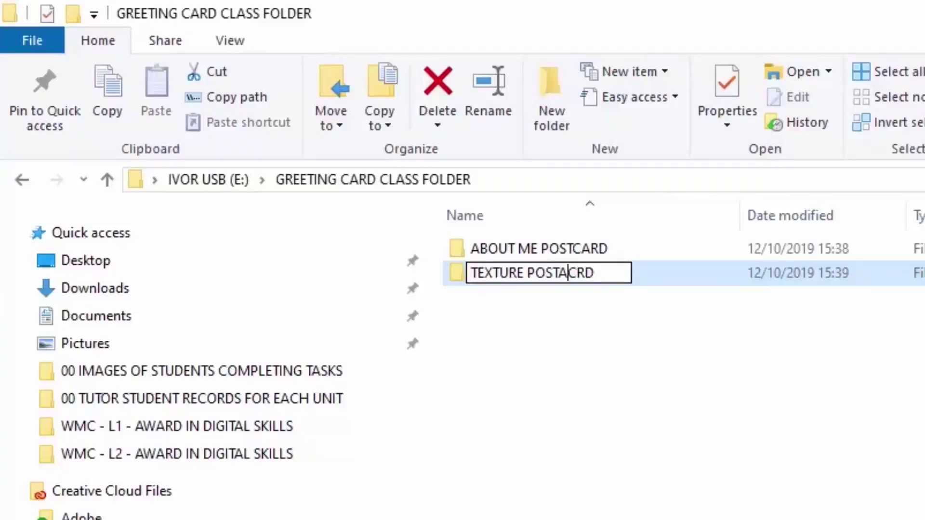
key(Delete)
key(BackSpace)
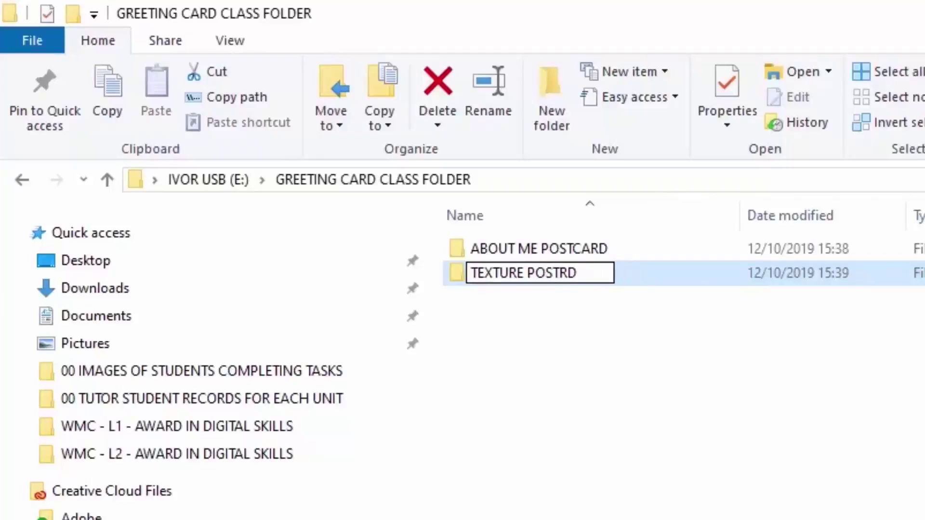
text(CA)
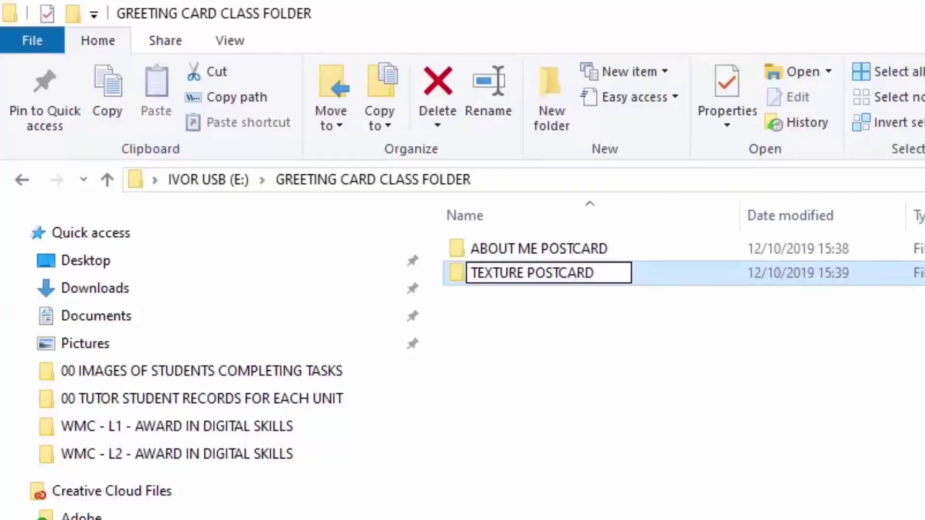
key(Return)
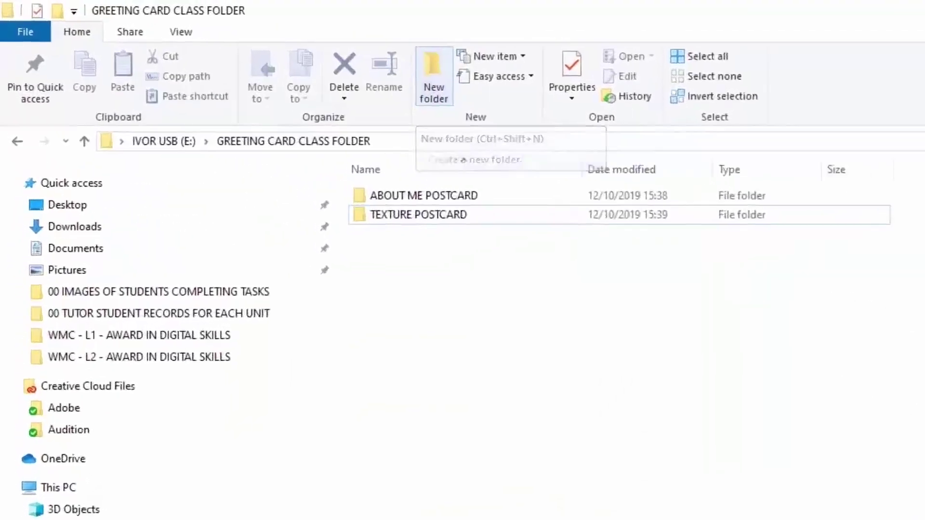
Create a new folder named SAME COLOUR FLOWER POSTCARD.
click(433, 83)
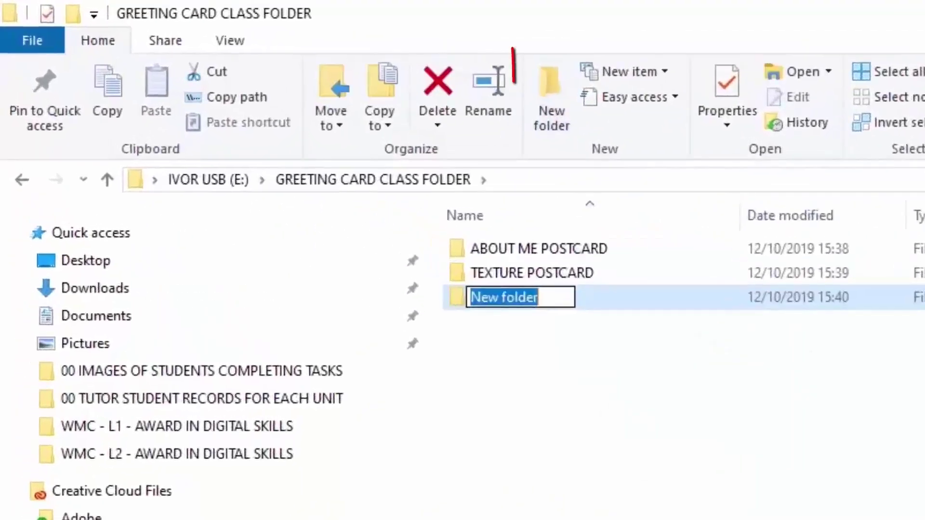
text(SAM)
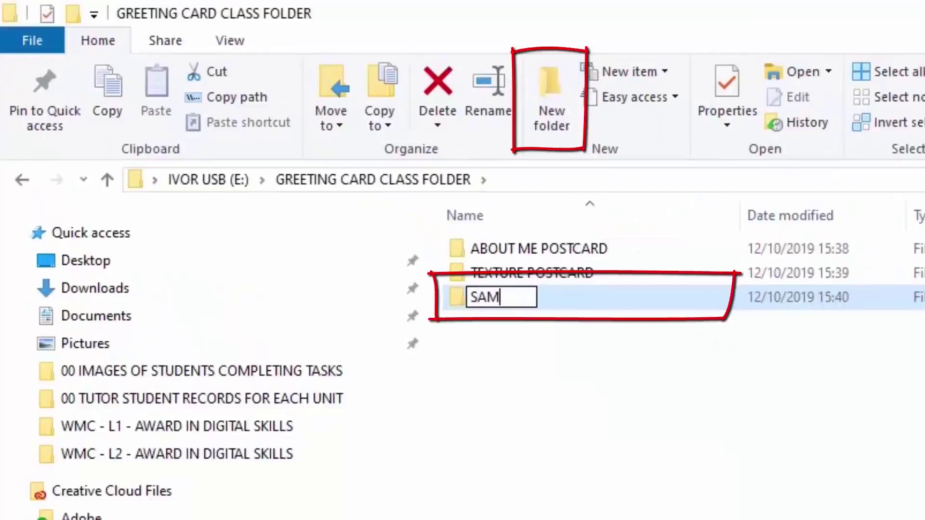
text(E COLOUR FLO)
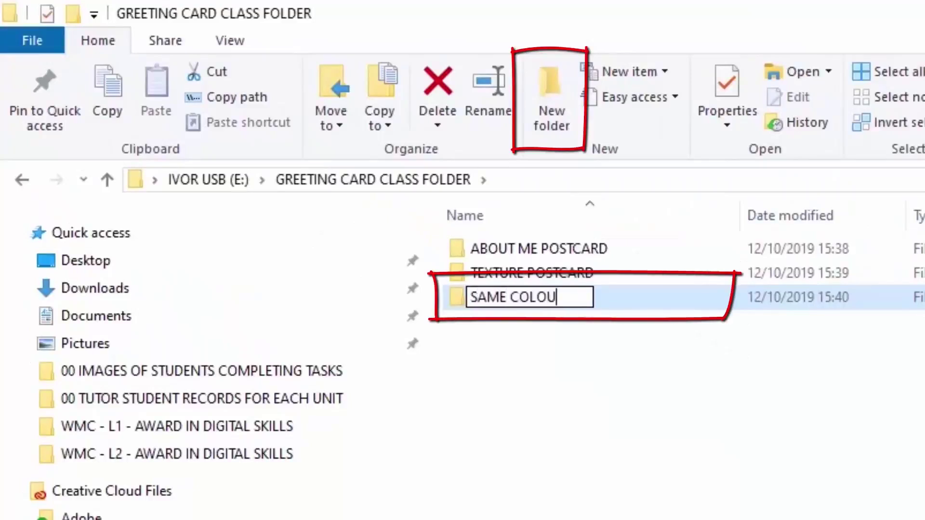
text(WER POSTCARD)
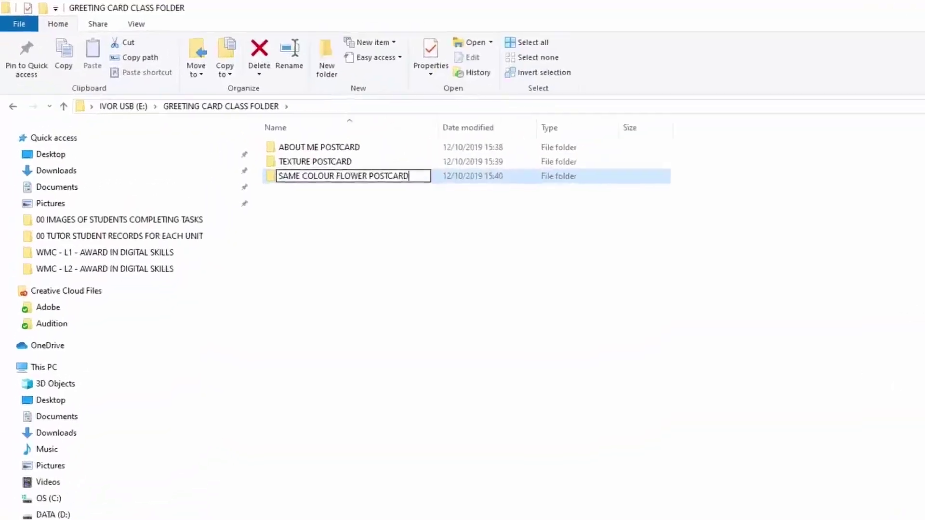
key(Return)
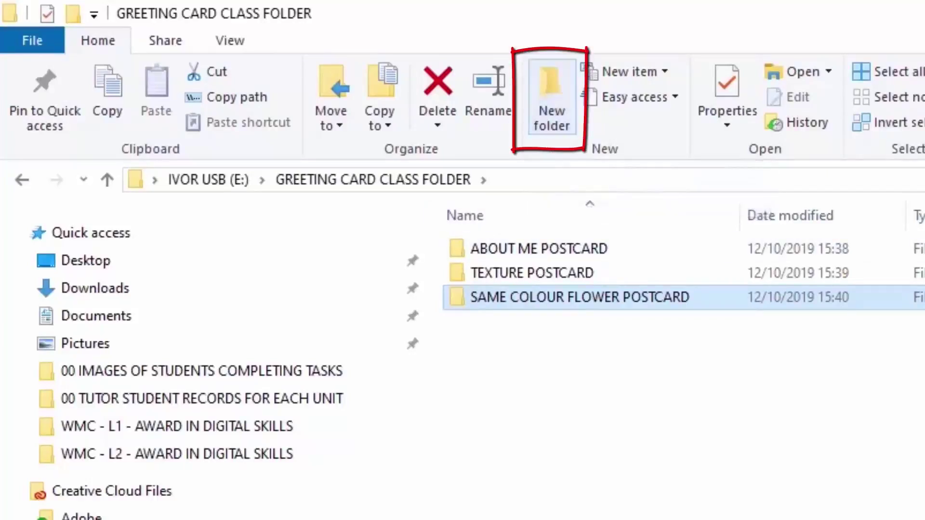
Create a fourth folder named MISC.
click(551, 97)
key(BackSpace)
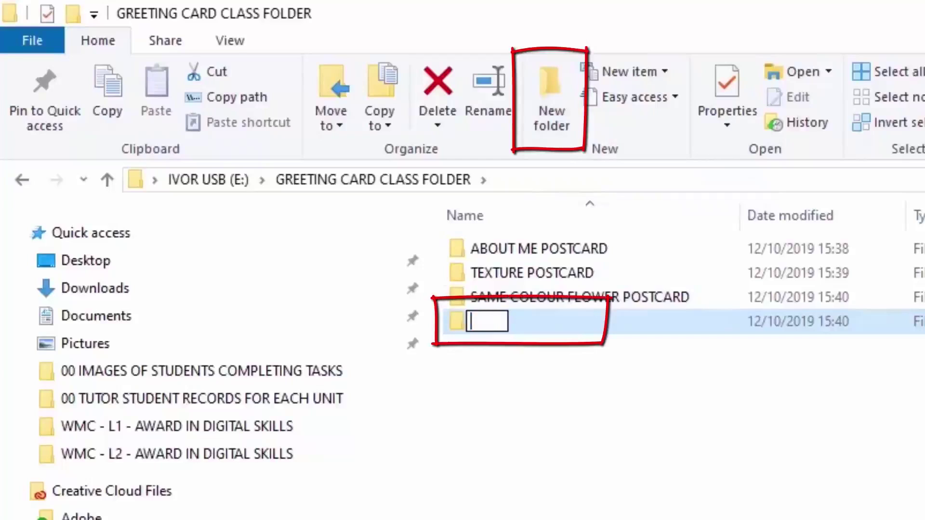
text(MI)
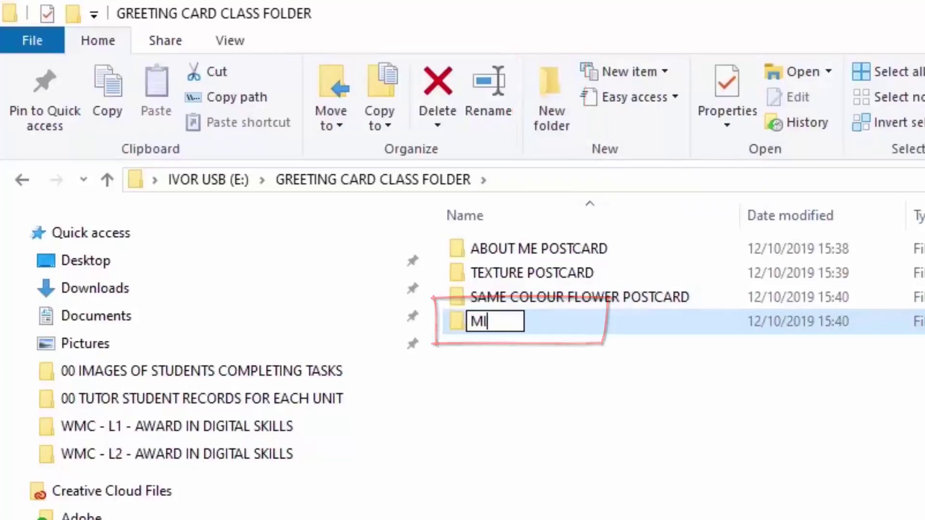
text(SC)
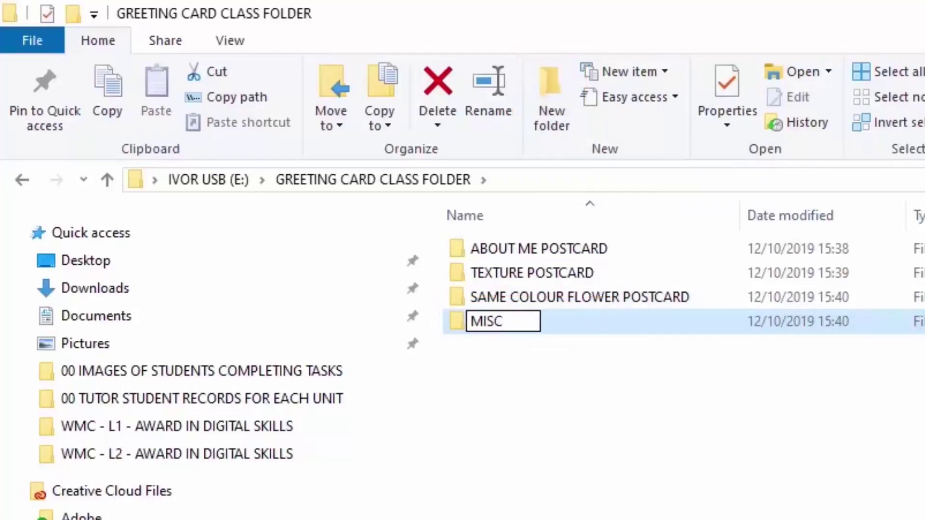
key(Return)
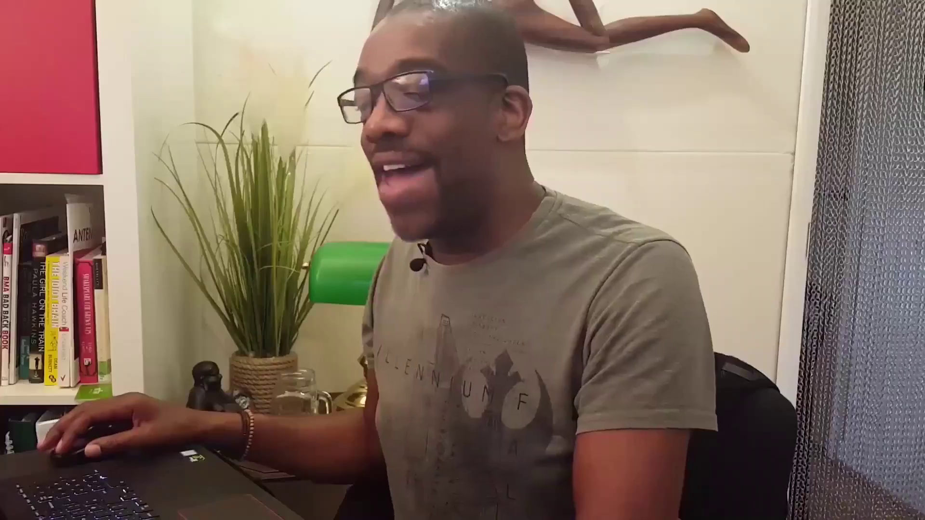